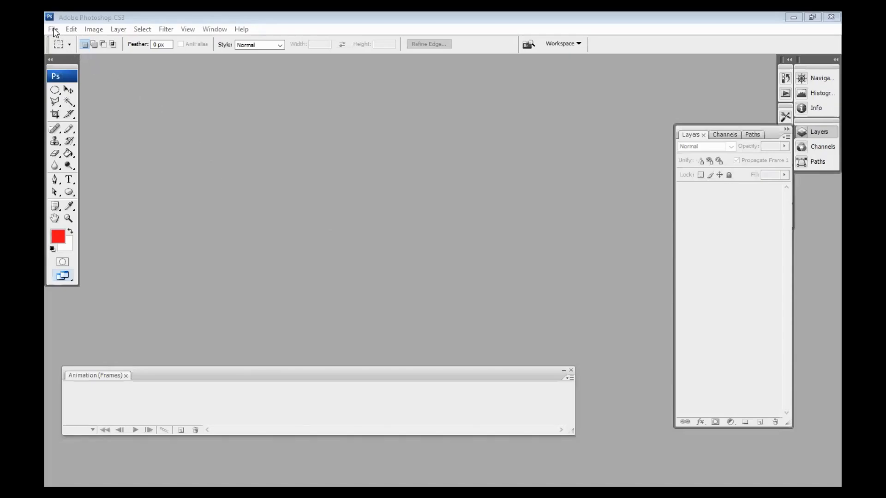
Step: Open the recent file bounch_002.psd
{"action": "left_click", "coordinate": [53, 29]}
{"action": "mouse_move", "coordinate": [139, 94]}
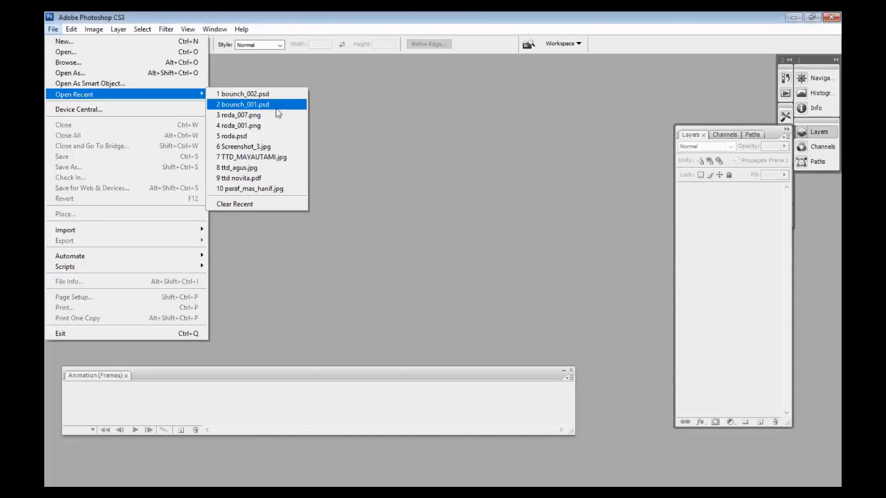
{"action": "left_click", "coordinate": [285, 97]}
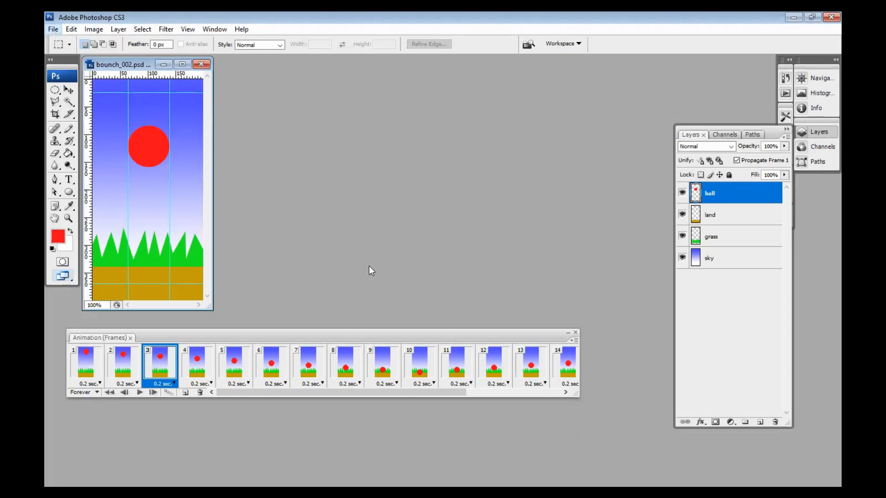
Step: Save the document as a new Photoshop file named bounch_003 with maximized compatibility
{"action": "key", "text": "ctrl+shift+s"}
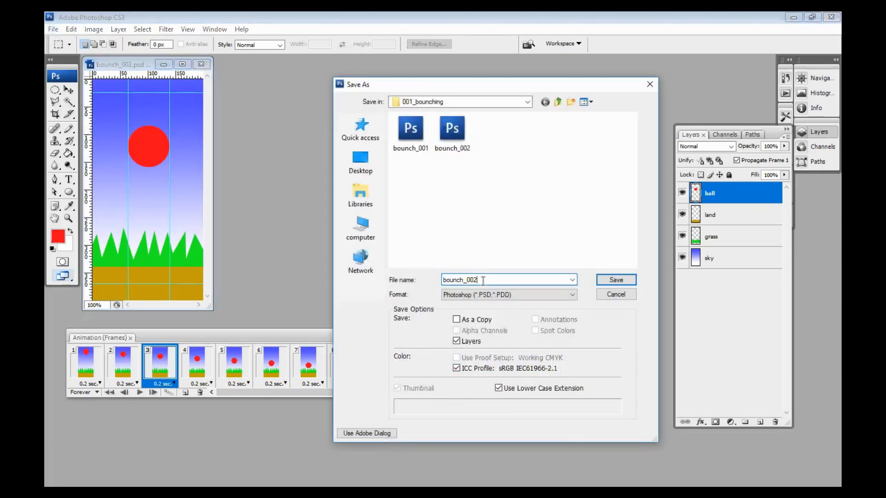
{"action": "key", "text": "BackSpace"}
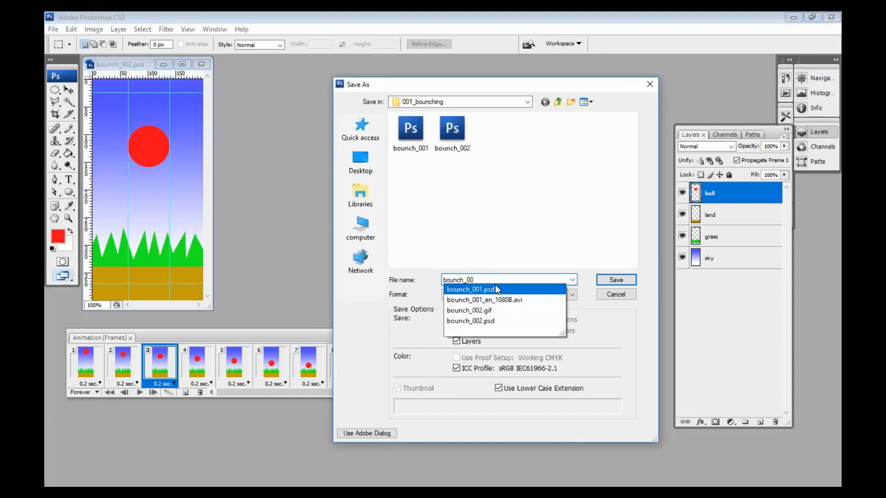
{"action": "type", "text": "3"}
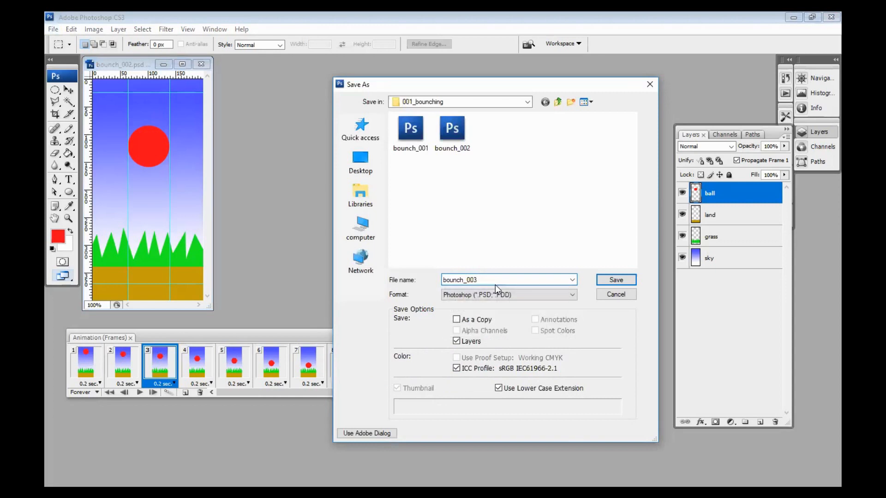
{"action": "left_click", "coordinate": [623, 281]}
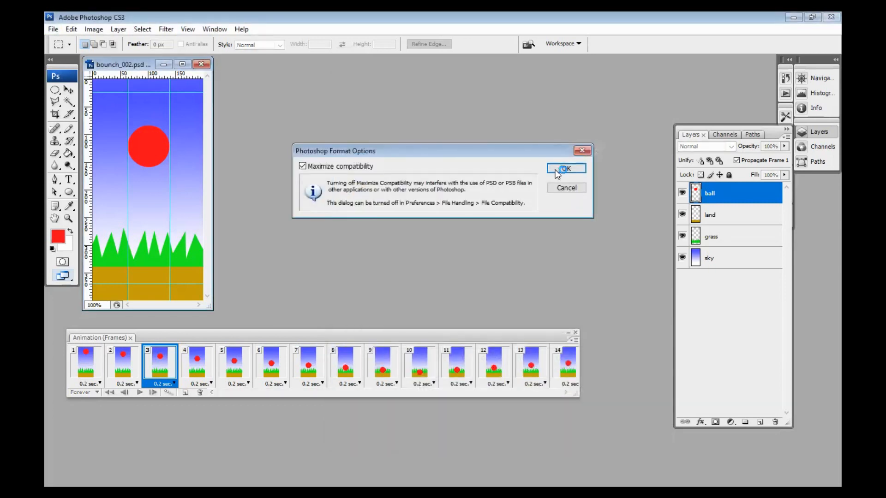
{"action": "key", "text": "Return"}
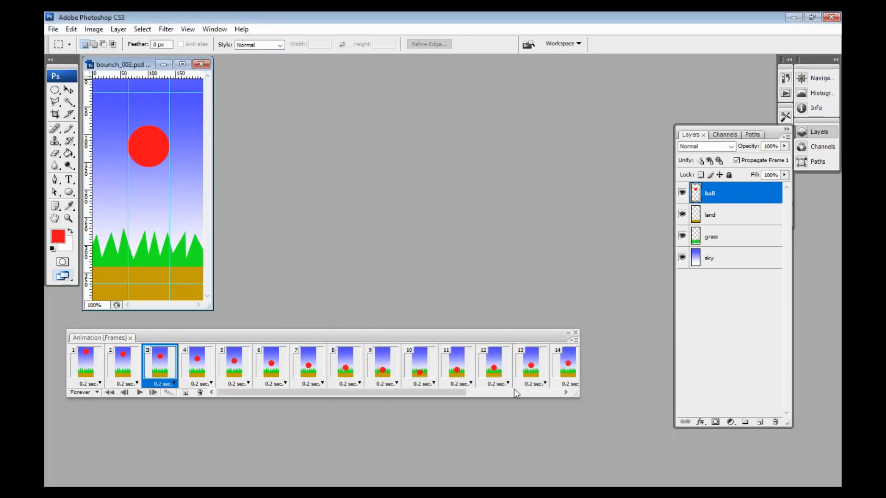
Step: Delete all animation frames from frame 2 to the last, keeping only frame 1
{"action": "left_click_drag", "start_coordinate": [395, 394], "coordinate": [279, 396]}
{"action": "left_click", "coordinate": [562, 362]}
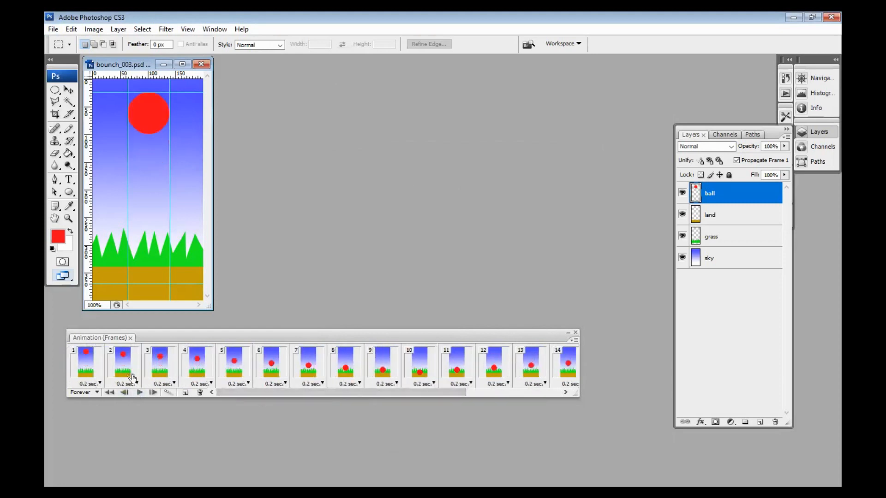
{"action": "left_click", "coordinate": [122, 367], "text": "shift"}
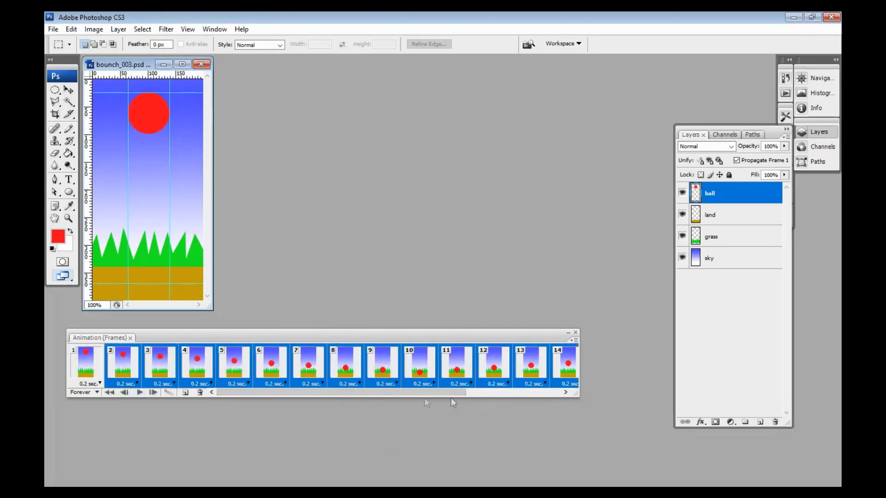
{"action": "left_click", "coordinate": [199, 393]}
{"action": "left_click", "coordinate": [421, 195]}
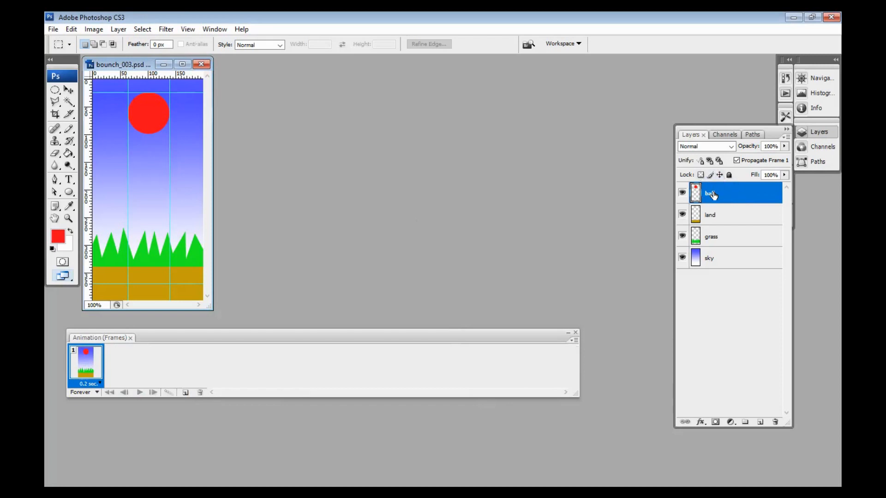
Step: Duplicate the ball layer as "ball copy" and move the copy straight down to the lower horizontal guide
{"action": "right_click", "coordinate": [713, 193]}
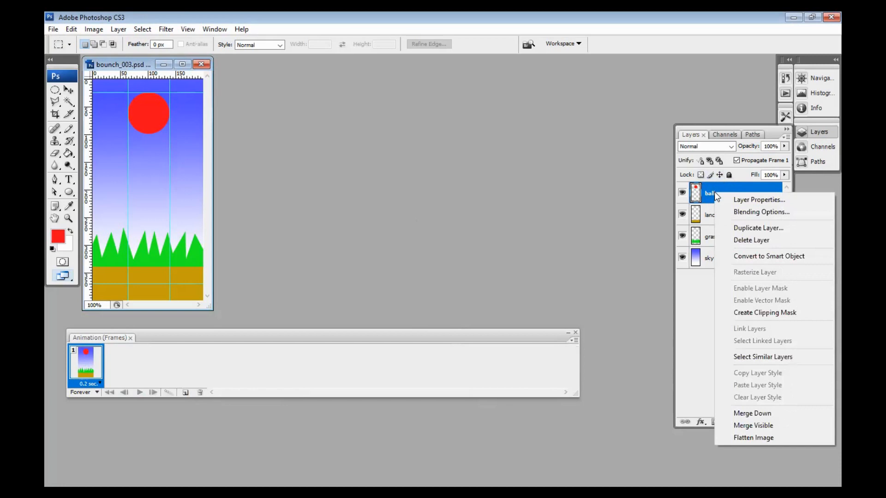
{"action": "left_click", "coordinate": [743, 228]}
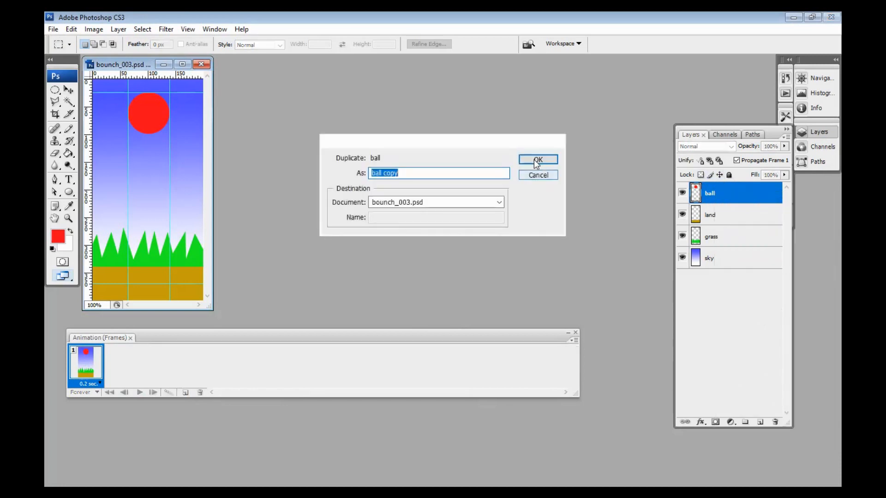
{"action": "left_click", "coordinate": [535, 161]}
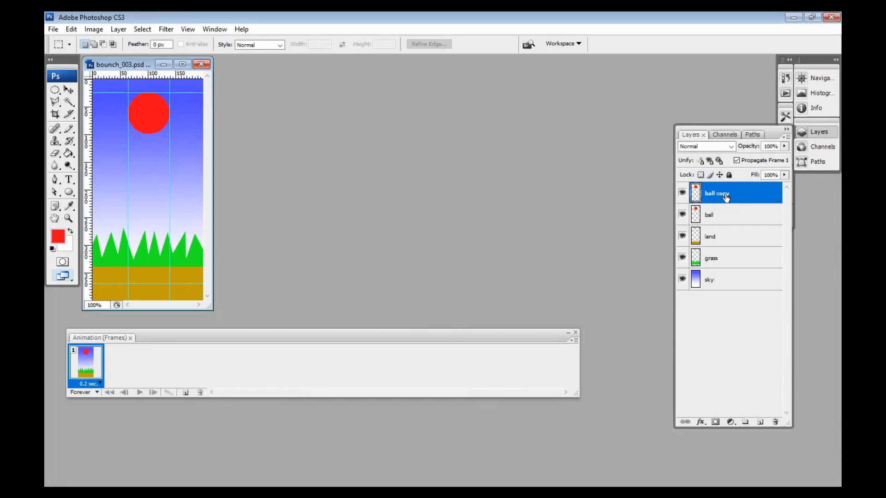
{"action": "left_click", "coordinate": [68, 90]}
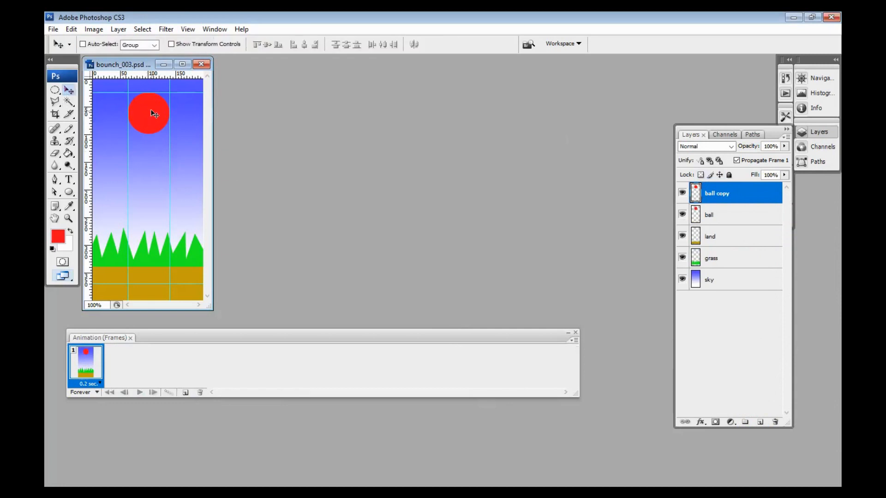
{"action": "left_click_drag", "start_coordinate": [155, 114], "coordinate": [155, 261]}
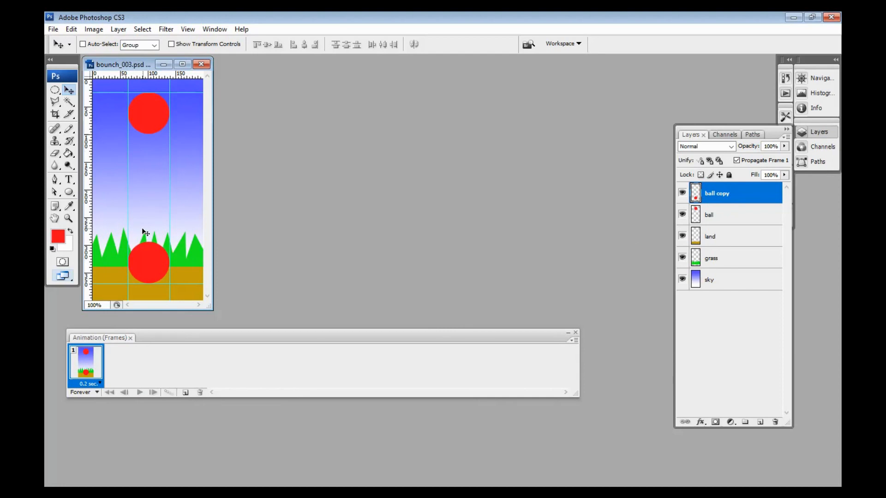
Step: Squash the ball copy from its top edge to about 87% height, keeping its base on the lower guide
{"action": "key", "text": "ctrl+t"}
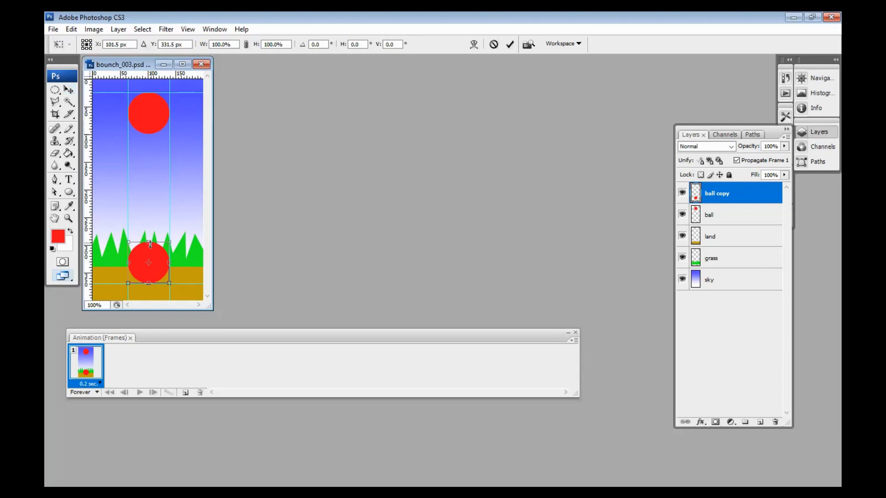
{"action": "left_click_drag", "start_coordinate": [149, 241], "coordinate": [151, 250]}
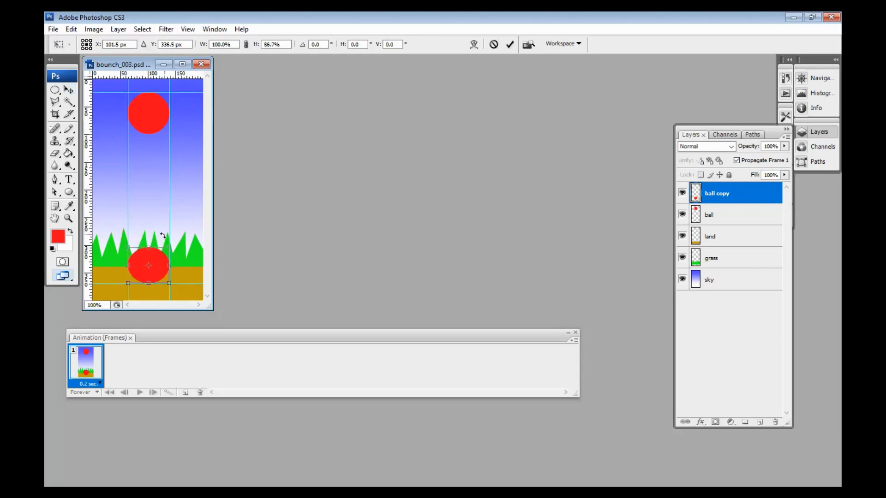
{"action": "key", "text": "Return"}
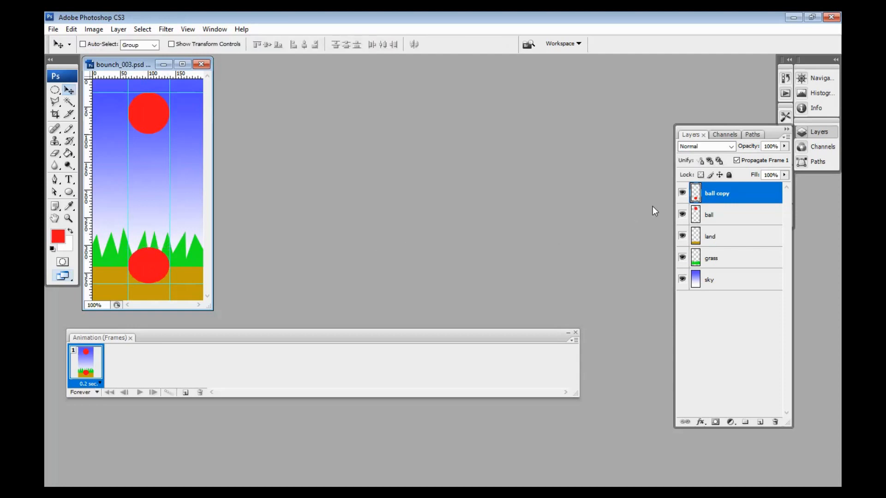
Step: Hide the ball copy layer in the first frame
{"action": "left_click", "coordinate": [683, 194]}
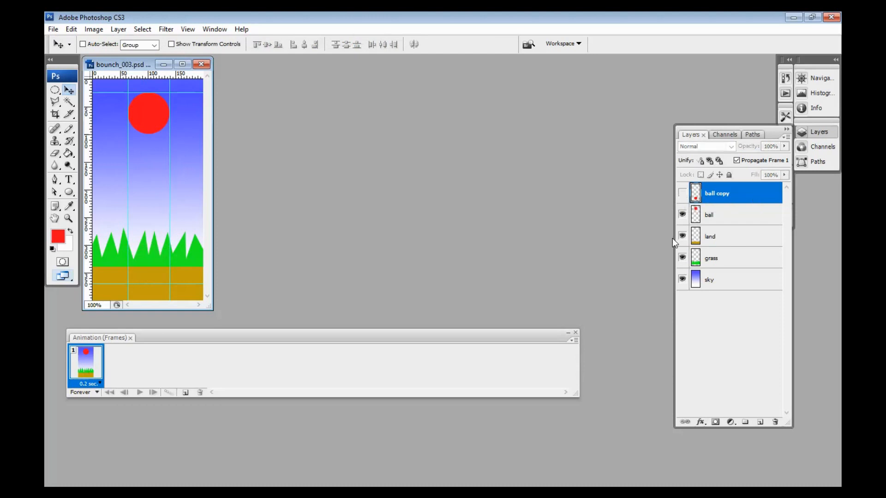
{"action": "left_click", "coordinate": [682, 194]}
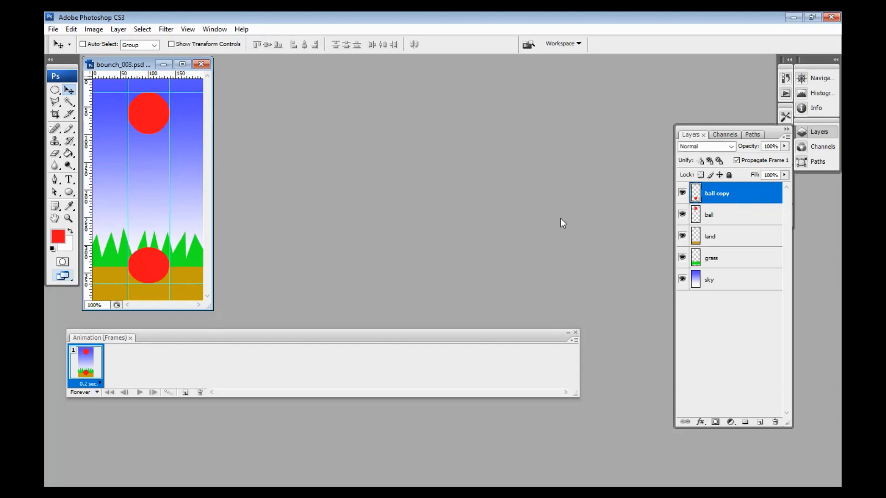
{"action": "left_click", "coordinate": [682, 193]}
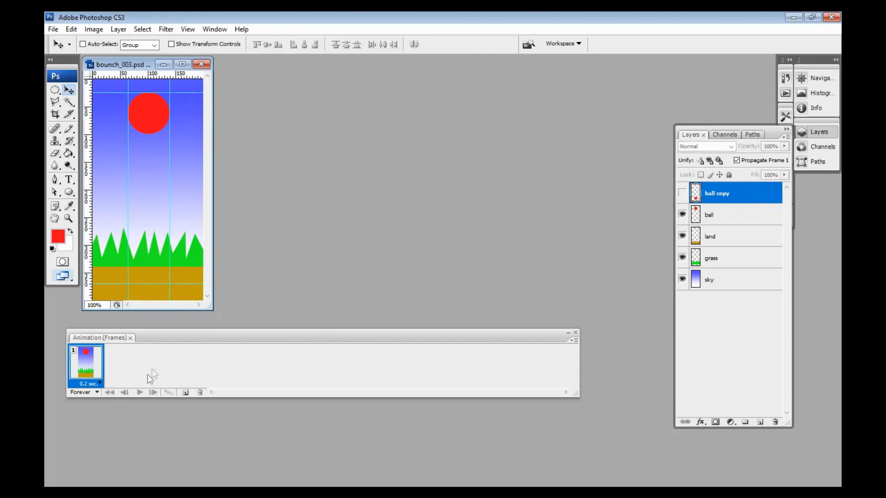
Step: Add a second animation frame and move its ball layer straight down to the lower horizontal guide
{"action": "left_click", "coordinate": [184, 393]}
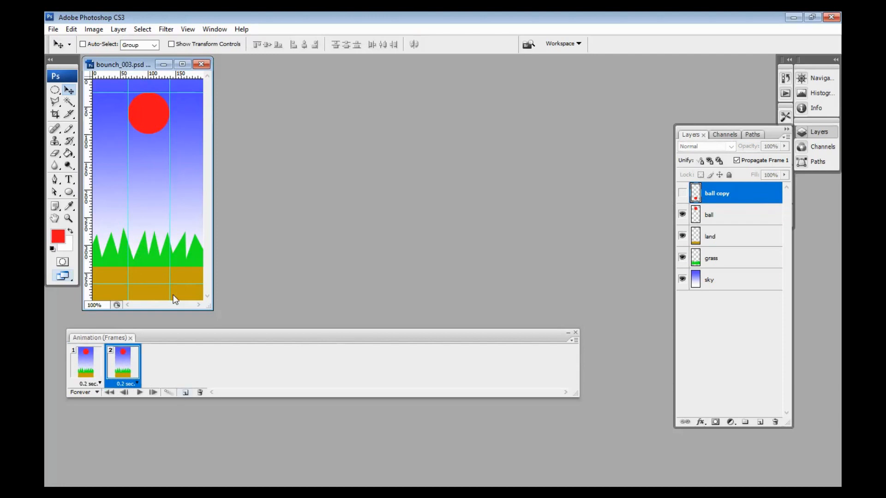
{"action": "left_click", "coordinate": [731, 217]}
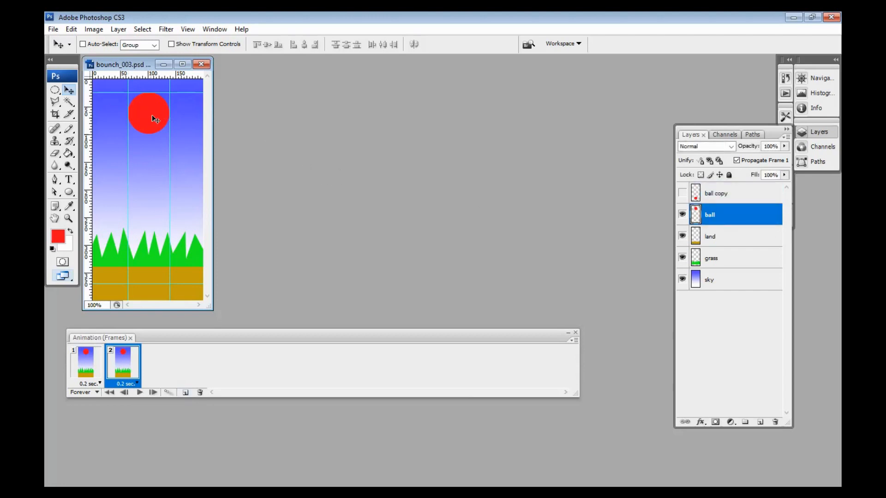
{"action": "left_click_drag", "start_coordinate": [154, 121], "coordinate": [155, 266]}
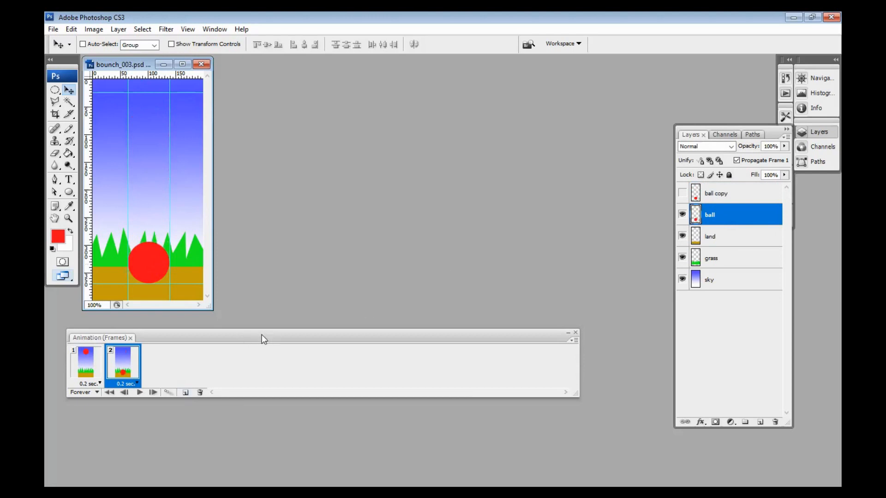
Step: Tween frames 1 and 2 with 8 added frames for all layers and check the first resulting frames
{"action": "left_click", "coordinate": [83, 366], "text": "shift"}
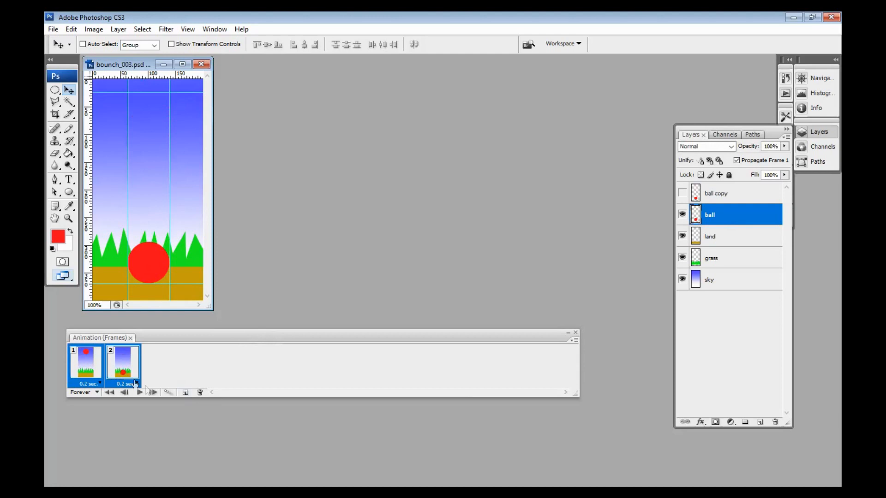
{"action": "left_click", "coordinate": [167, 393]}
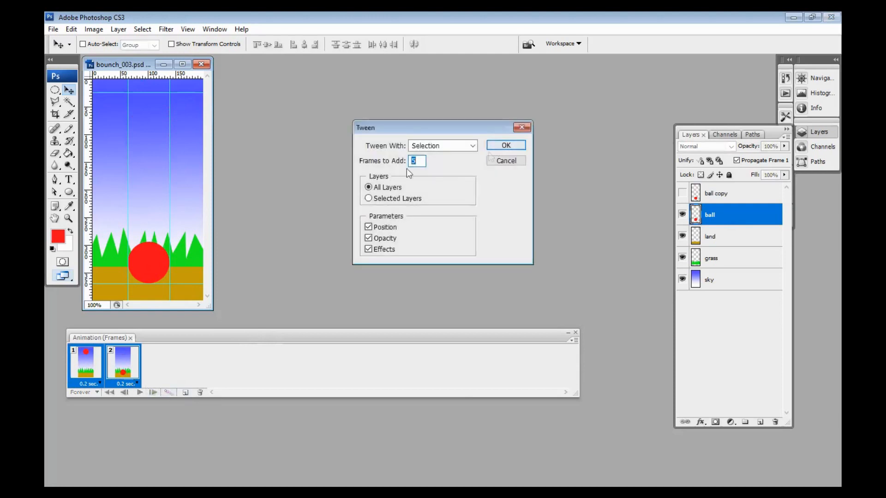
{"action": "type", "text": "8"}
{"action": "left_click", "coordinate": [506, 146]}
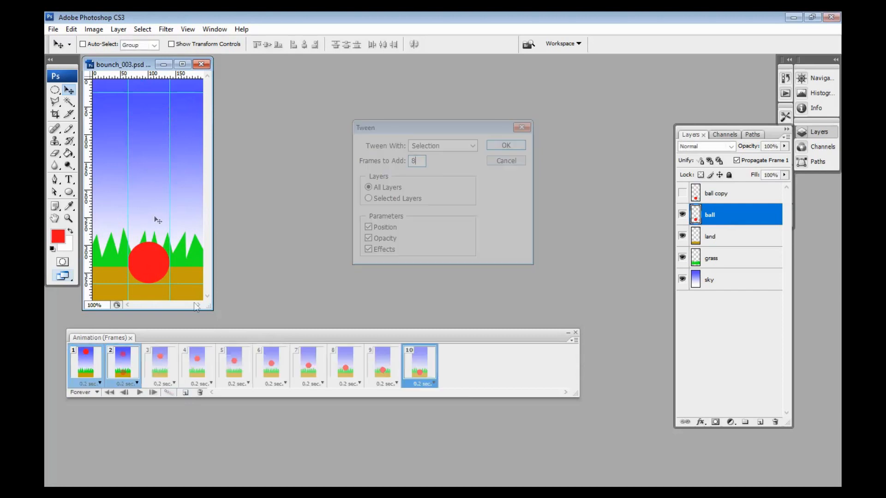
{"action": "left_click", "coordinate": [87, 368]}
{"action": "left_click", "coordinate": [116, 362]}
{"action": "left_click", "coordinate": [146, 362]}
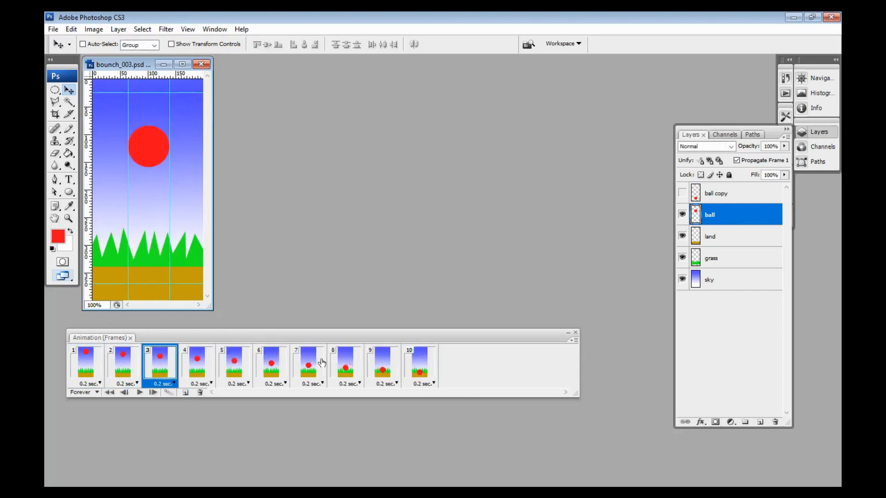
Step: Duplicate frame 10 as a new frame, hiding the ball layer and showing ball copy in it
{"action": "left_click", "coordinate": [413, 368]}
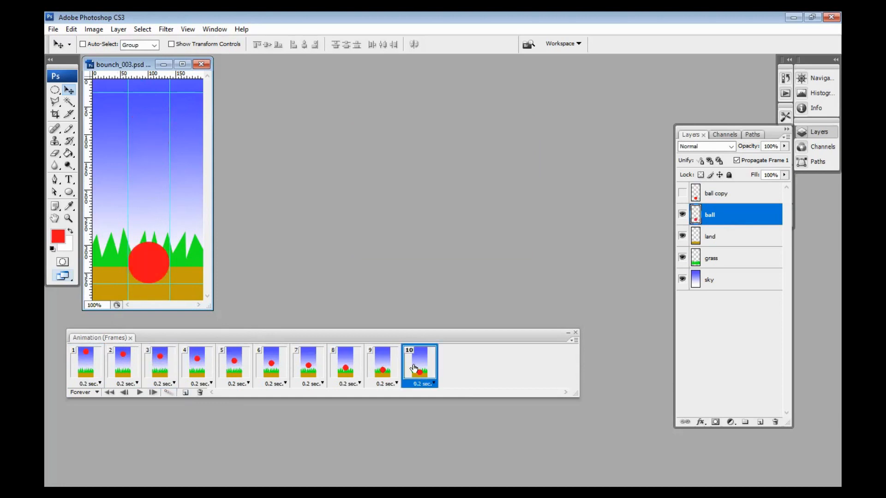
{"action": "left_click", "coordinate": [184, 392]}
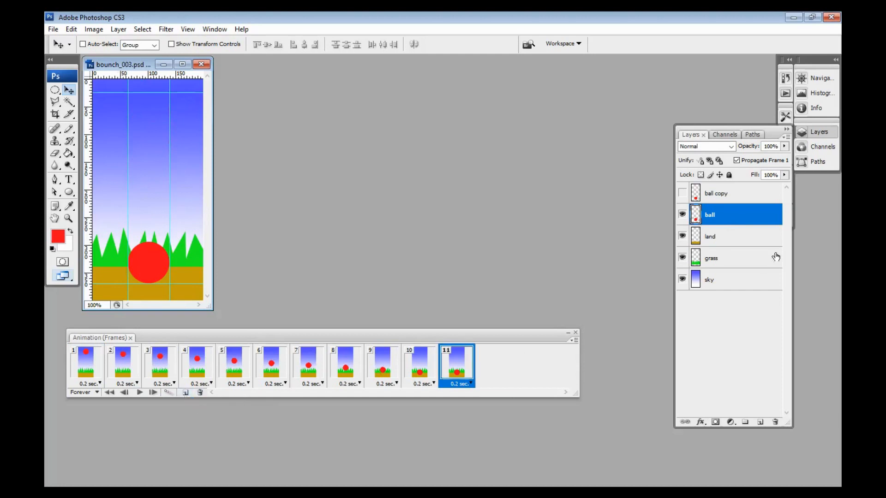
{"action": "left_click", "coordinate": [682, 215]}
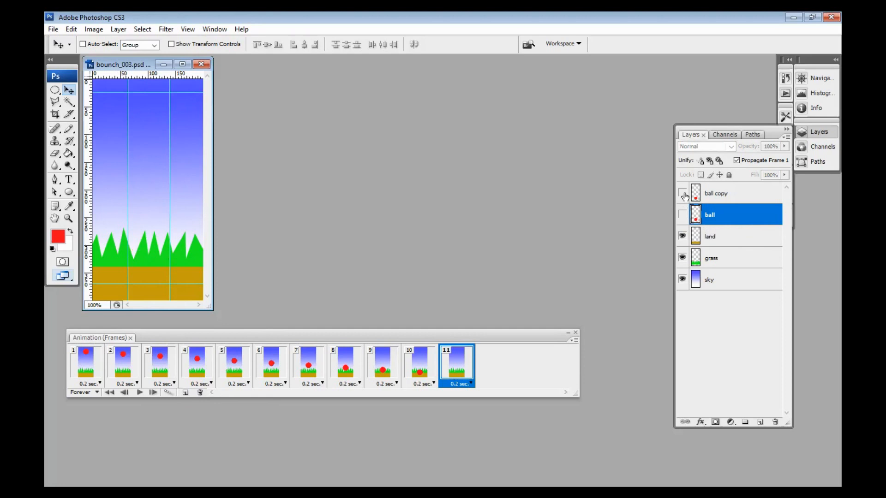
{"action": "left_click", "coordinate": [683, 194]}
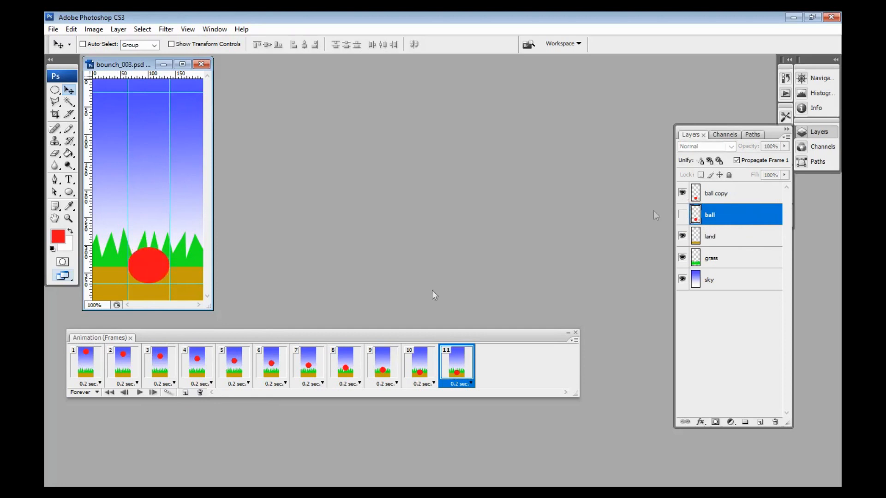
Step: Duplicate frame 11 as a new frame, showing the ball layer and hiding ball copy in it
{"action": "left_click", "coordinate": [389, 366]}
{"action": "left_click", "coordinate": [420, 368]}
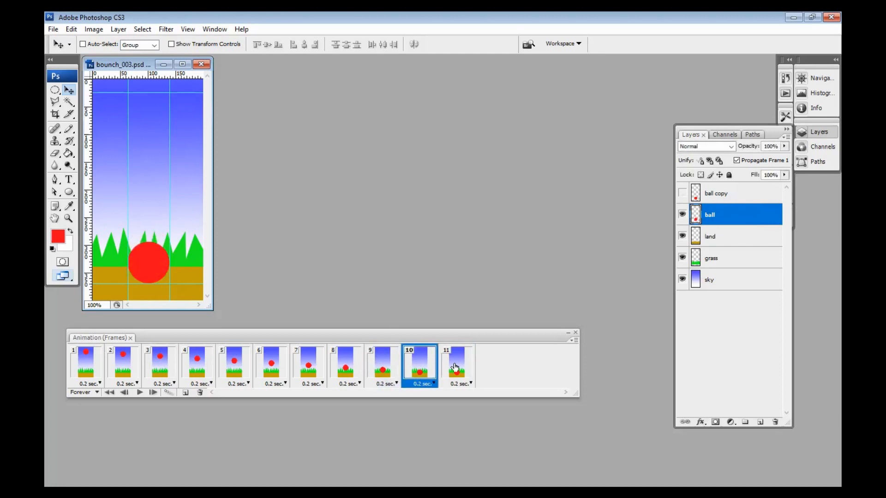
{"action": "left_click", "coordinate": [455, 367]}
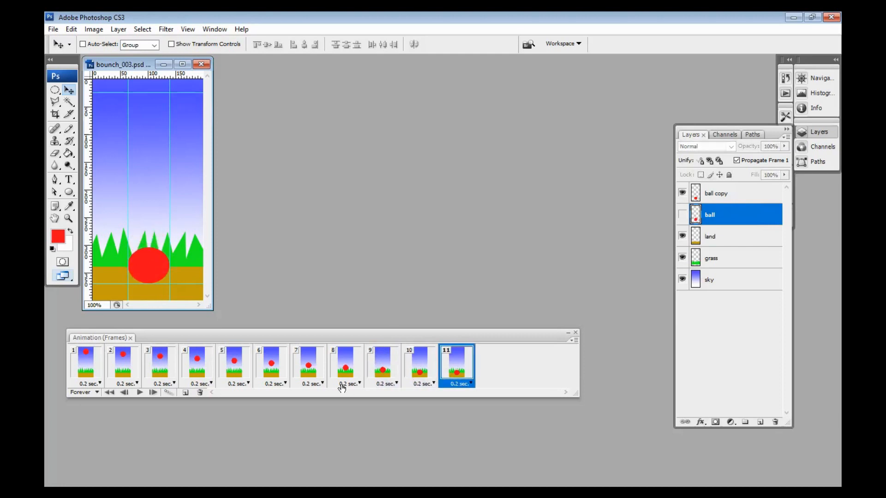
{"action": "left_click", "coordinate": [185, 392]}
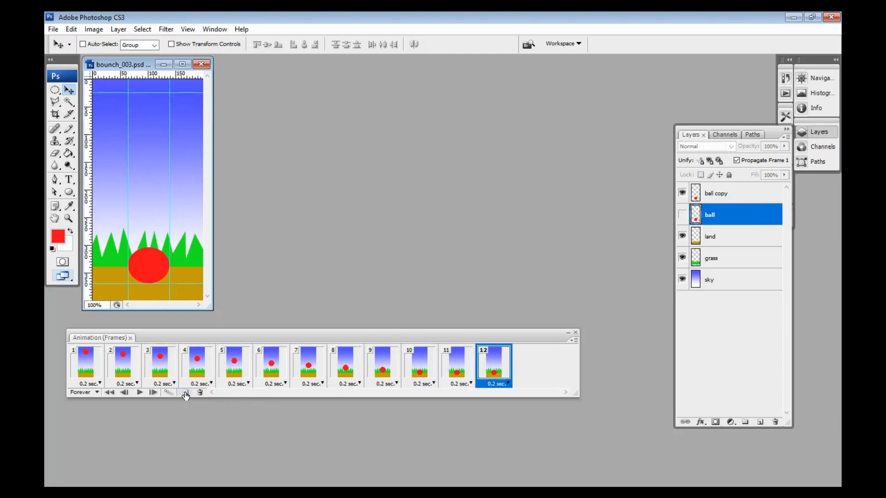
{"action": "left_click", "coordinate": [682, 215]}
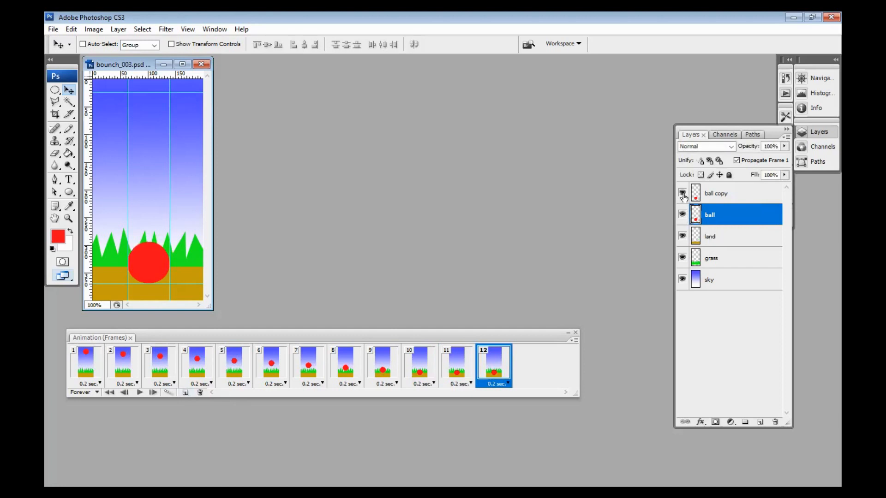
{"action": "left_click", "coordinate": [682, 193]}
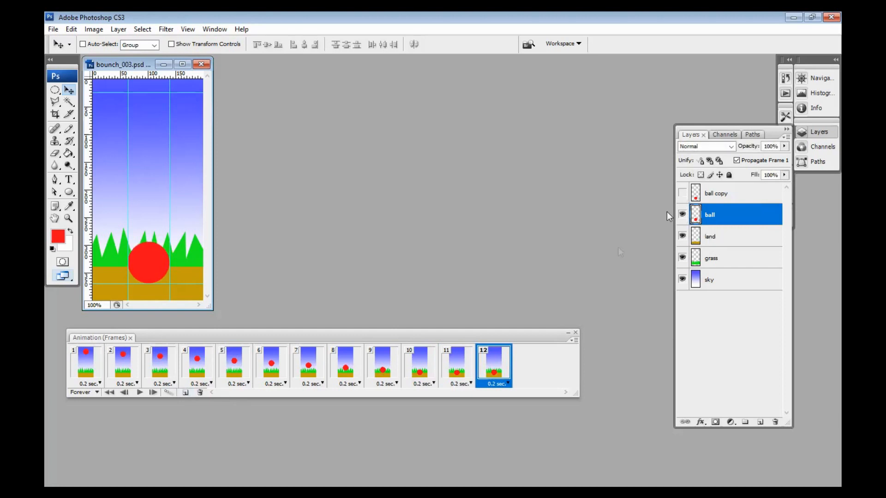
Step: Duplicate frame 12 as a new frame and move its ball layer straight up to the upper horizontal guide
{"action": "left_click", "coordinate": [384, 371]}
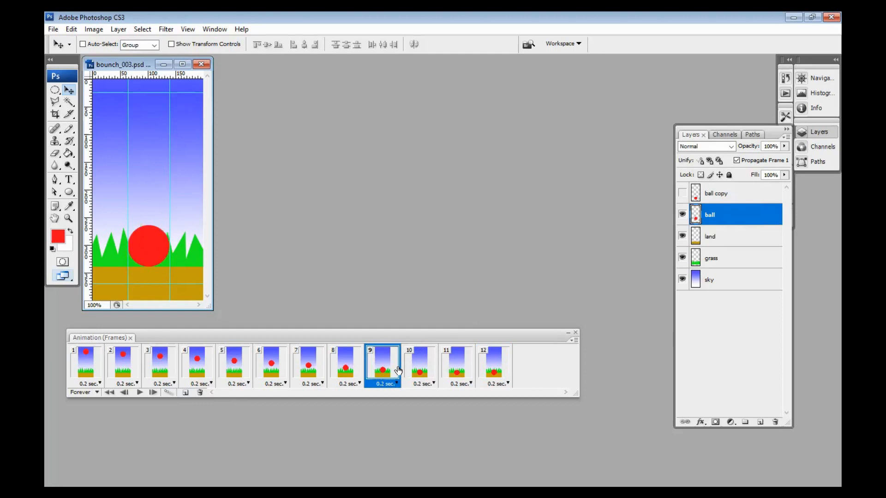
{"action": "left_click", "coordinate": [421, 371]}
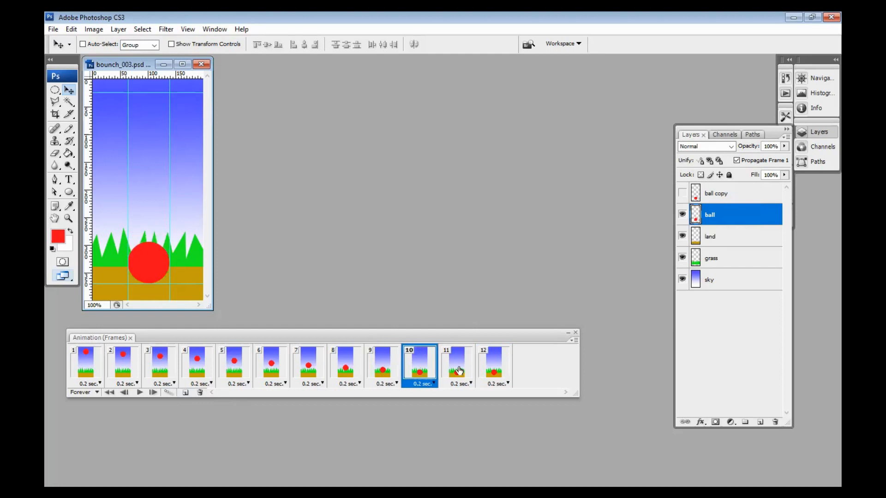
{"action": "left_click", "coordinate": [459, 370]}
{"action": "left_click", "coordinate": [493, 366]}
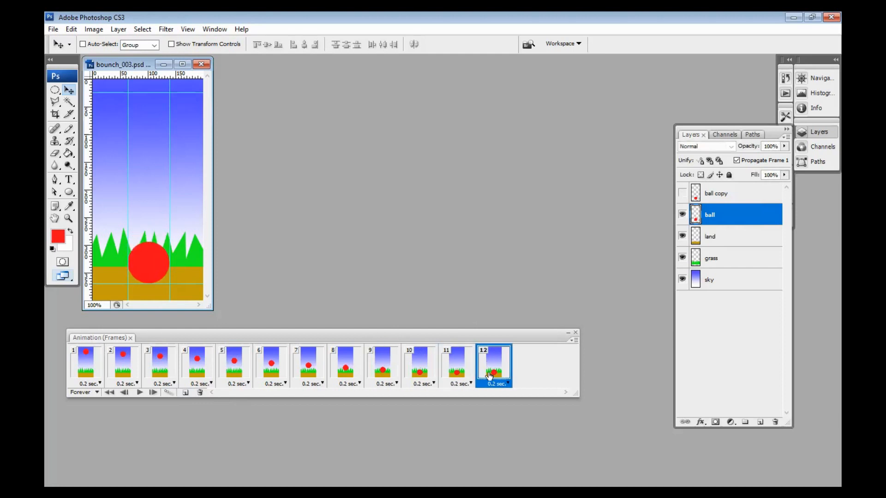
{"action": "left_click", "coordinate": [186, 393]}
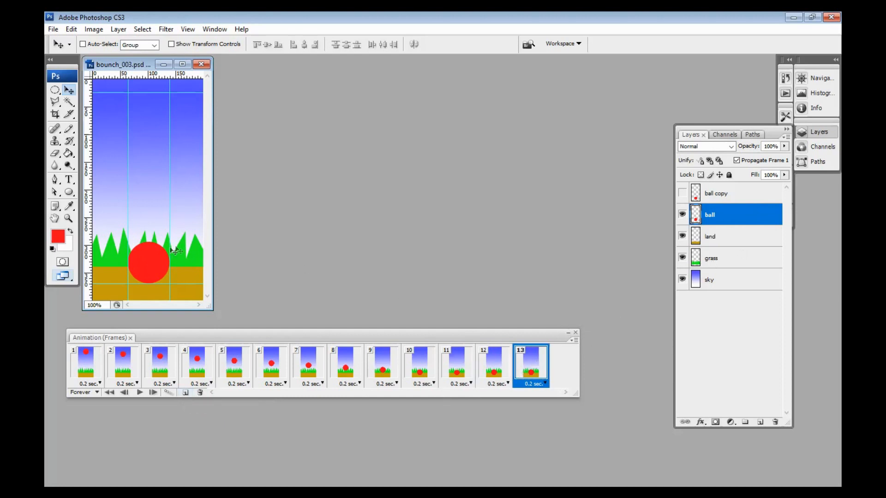
{"action": "left_click_drag", "start_coordinate": [161, 268], "coordinate": [160, 117]}
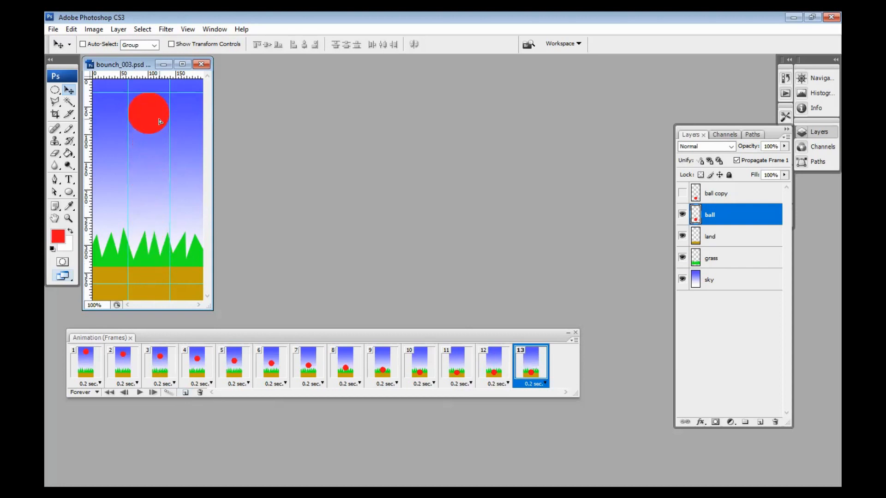
Step: Check the frames around the impact and tween frames 12 and 13 with 8 added frames for all layers
{"action": "left_click", "coordinate": [460, 367]}
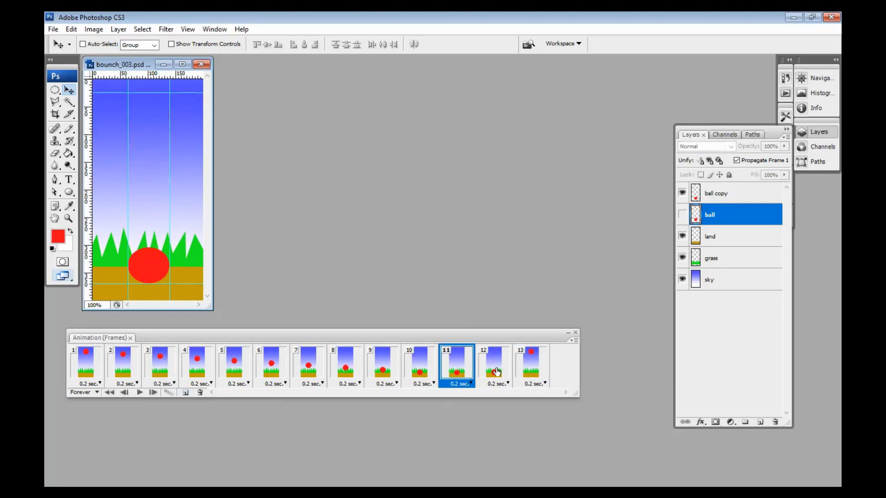
{"action": "left_click", "coordinate": [496, 372]}
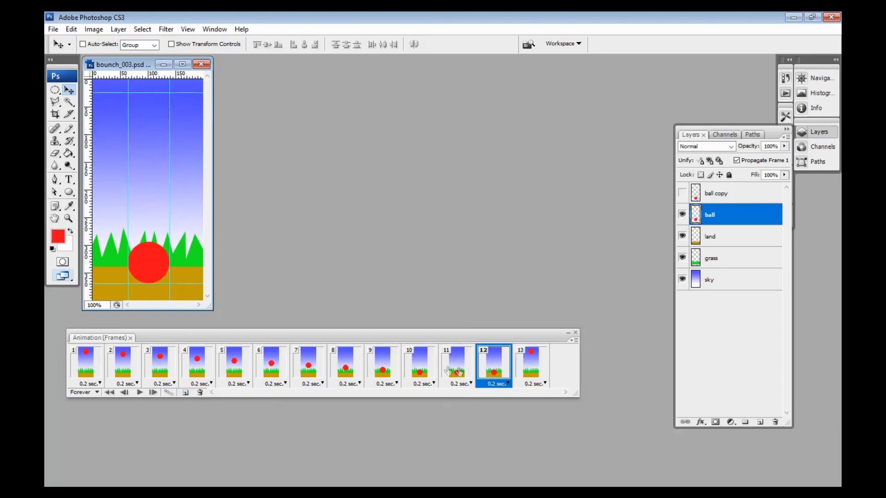
{"action": "left_click", "coordinate": [423, 369]}
{"action": "left_click", "coordinate": [462, 372]}
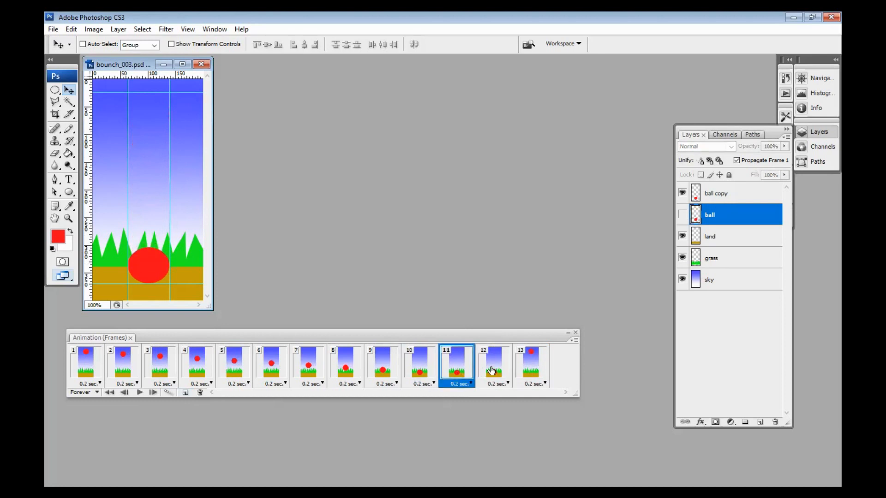
{"action": "left_click", "coordinate": [492, 371]}
{"action": "left_click", "coordinate": [528, 365]}
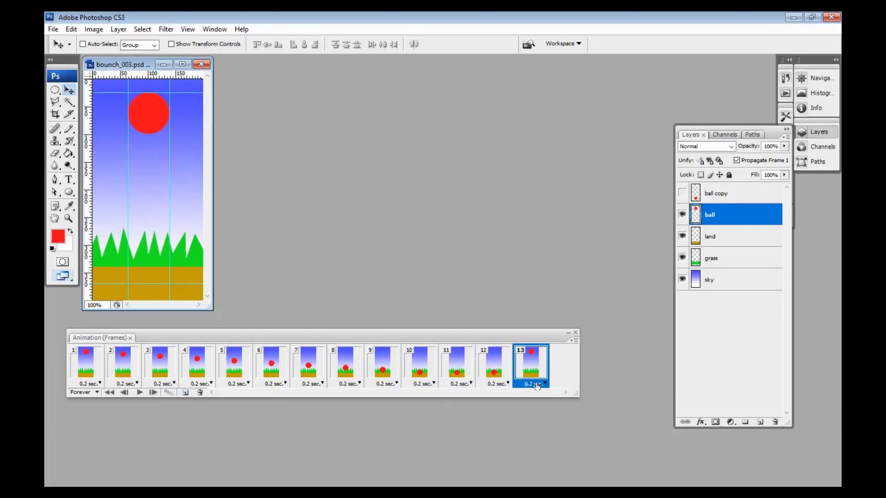
{"action": "left_click", "coordinate": [495, 365]}
{"action": "left_click", "coordinate": [534, 360], "text": "shift"}
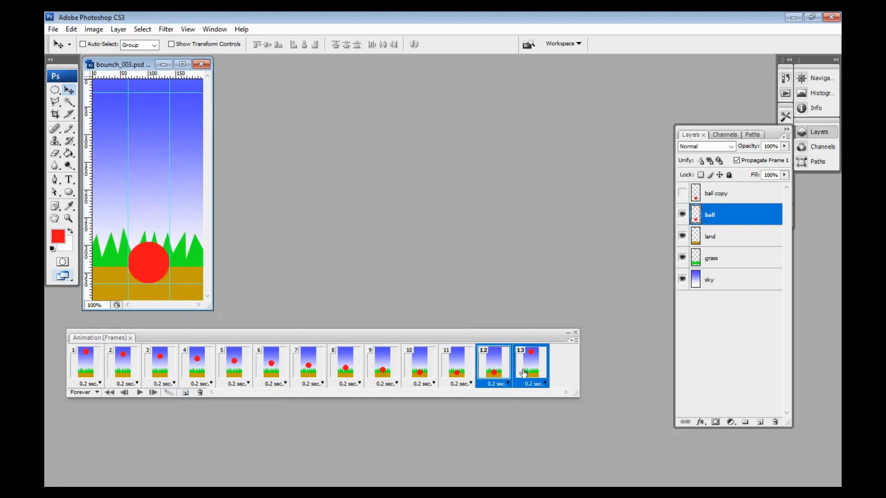
{"action": "left_click", "coordinate": [168, 393]}
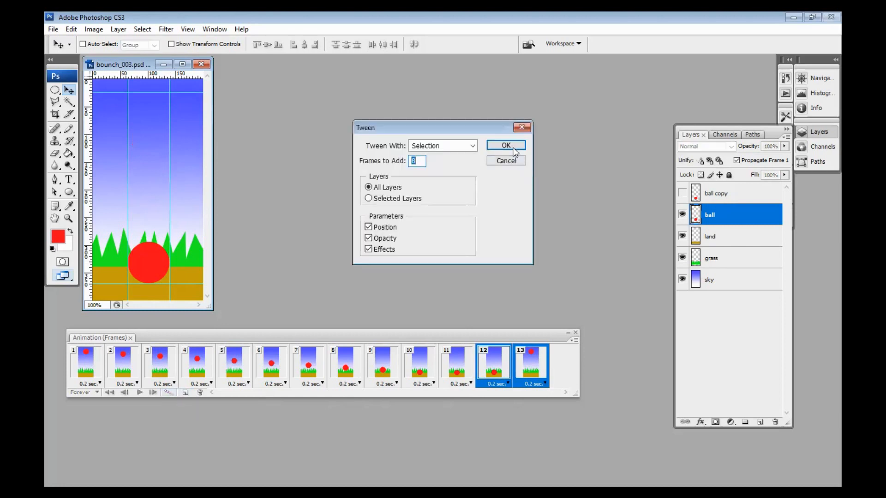
{"action": "left_click", "coordinate": [513, 147]}
Step: Play the full bouncing animation as a preview and stop it
{"action": "left_click_drag", "start_coordinate": [415, 393], "coordinate": [358, 388]}
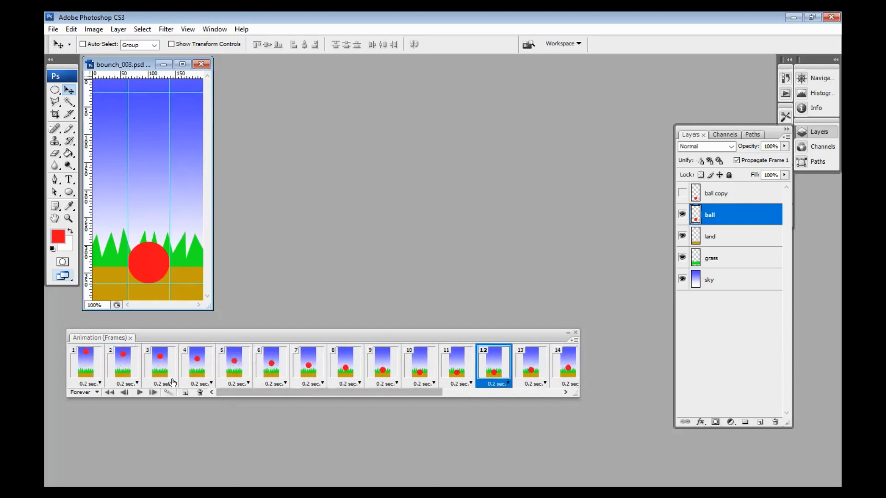
{"action": "left_click", "coordinate": [138, 392]}
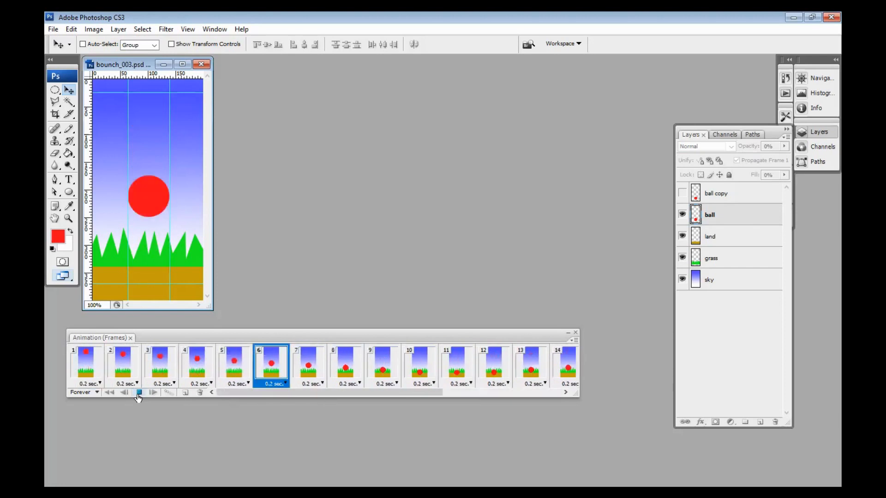
{"action": "left_click", "coordinate": [140, 392]}
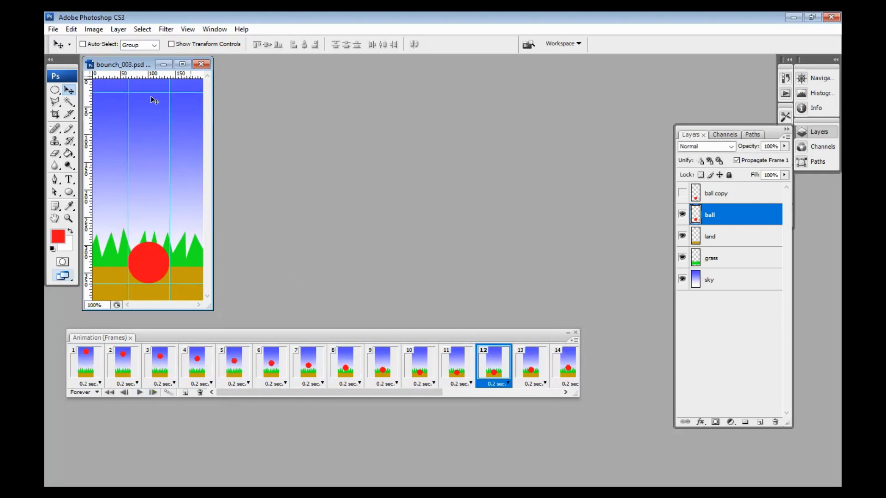
Step: Save the animation for web as a looping 256-color GIF named bounch_003_right_scene in the 001_bounching folder
{"action": "left_click", "coordinate": [53, 30]}
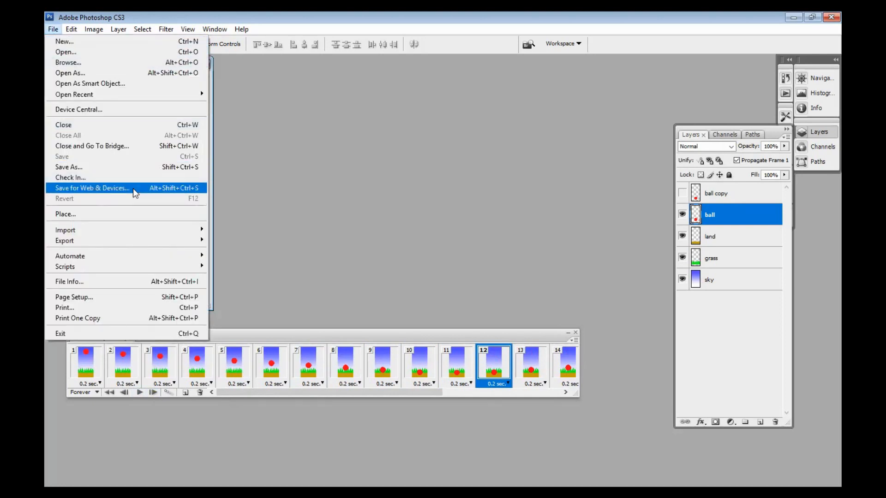
{"action": "left_click", "coordinate": [133, 188]}
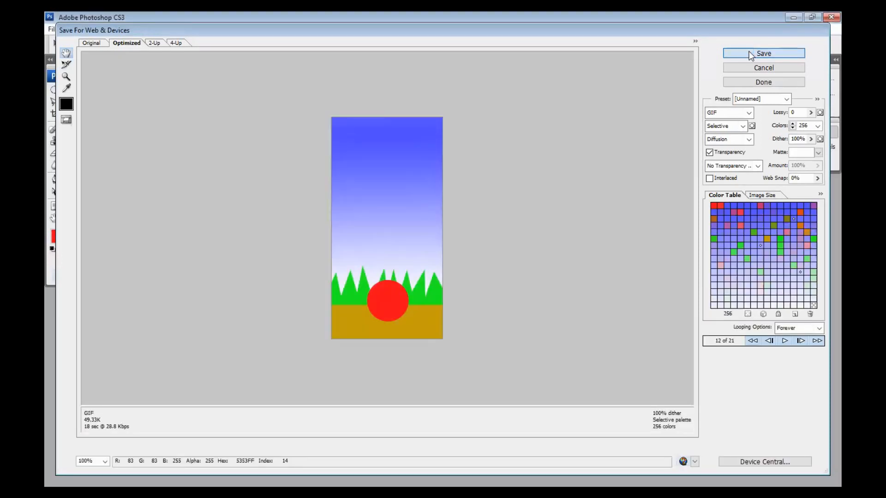
{"action": "left_click", "coordinate": [751, 54]}
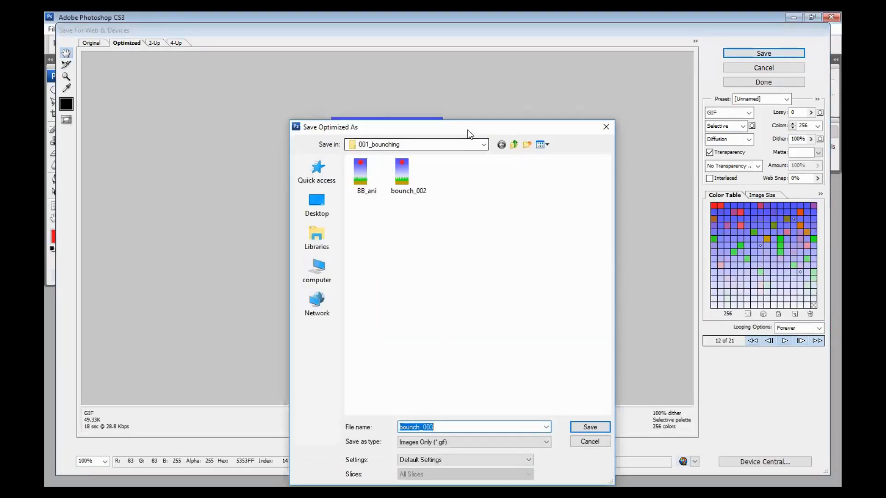
{"action": "left_click_drag", "start_coordinate": [467, 130], "coordinate": [472, 87]}
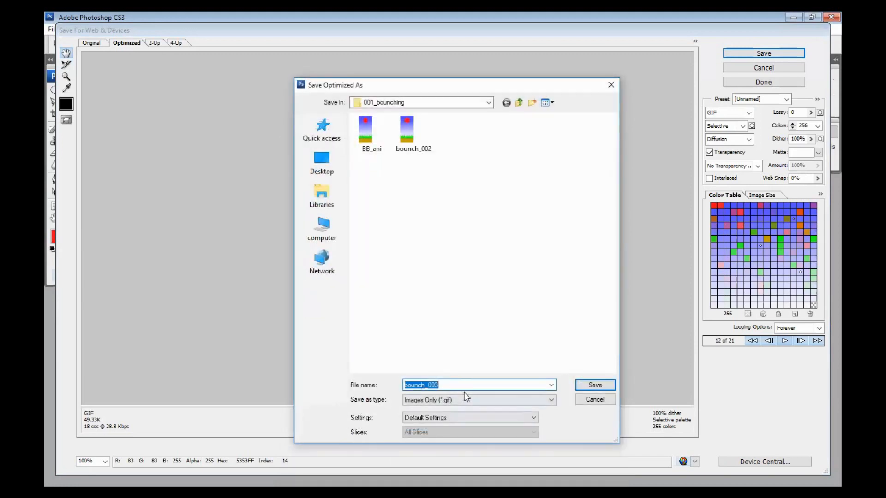
{"action": "left_click", "coordinate": [450, 385]}
{"action": "type", "text": "_right_scene"}
{"action": "key", "text": "Return"}
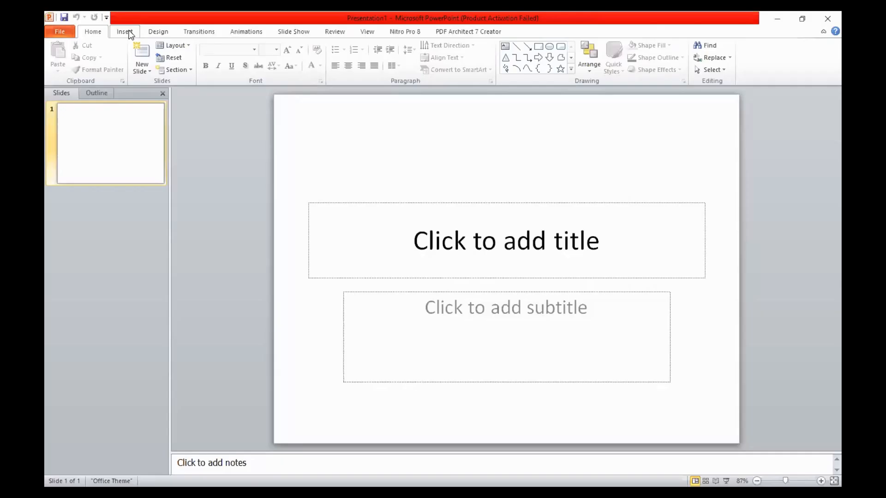
Step: Switch to PowerPoint and, for inserting a picture, browse to youtube_2023 > 006_animasi > 001_bounching on drive G
{"action": "left_click", "coordinate": [125, 32]}
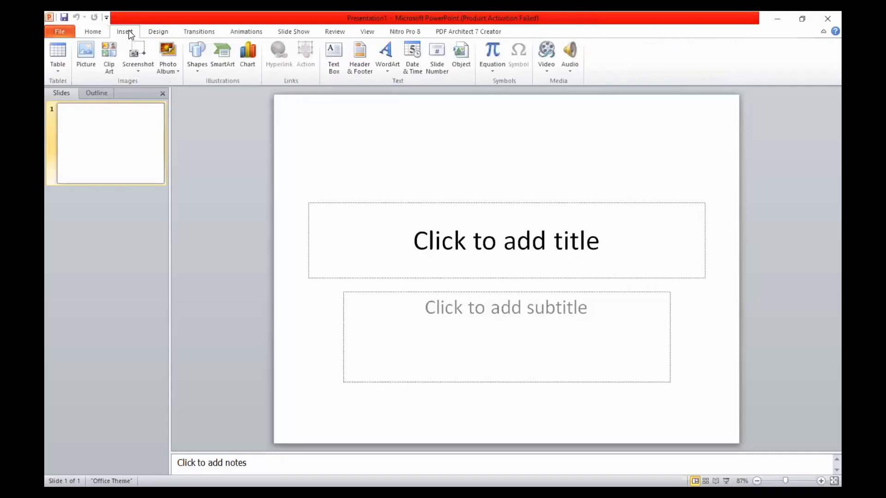
{"action": "left_click", "coordinate": [86, 57]}
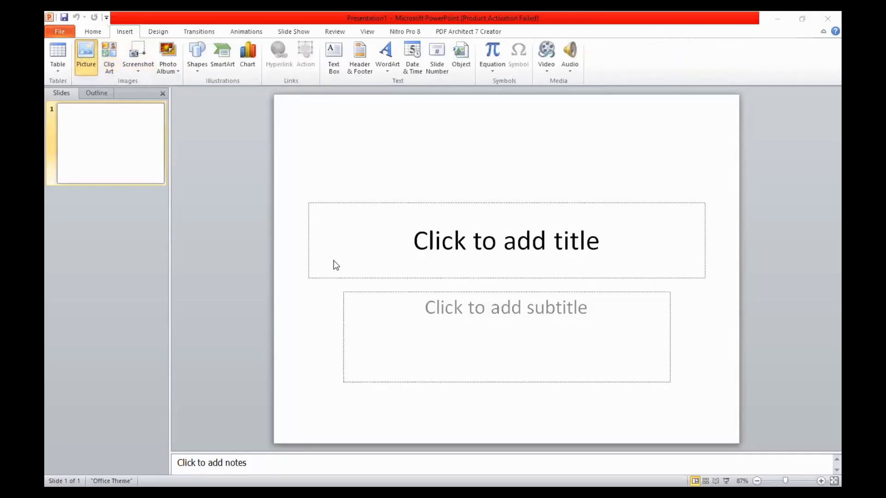
{"action": "scroll", "coordinate": [332, 310], "scroll_direction": "down", "scroll_amount": 15}
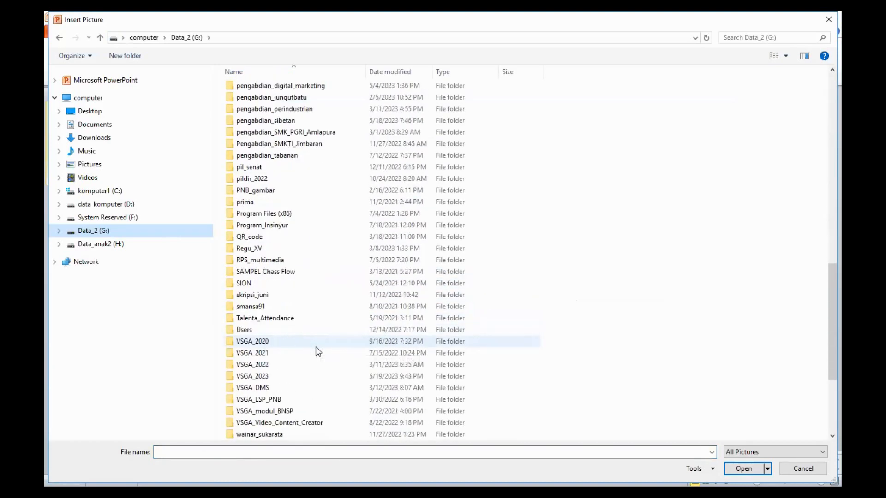
{"action": "scroll", "coordinate": [316, 346], "scroll_direction": "down", "scroll_amount": 5}
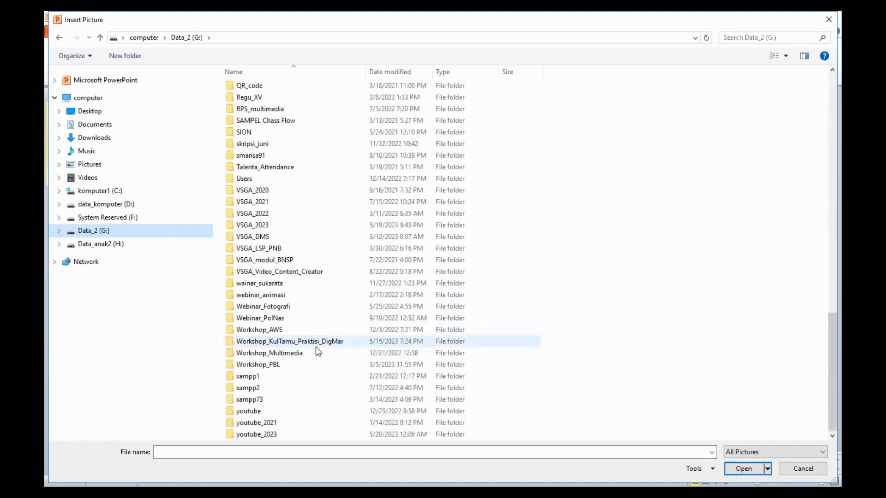
{"action": "double_click", "coordinate": [305, 435]}
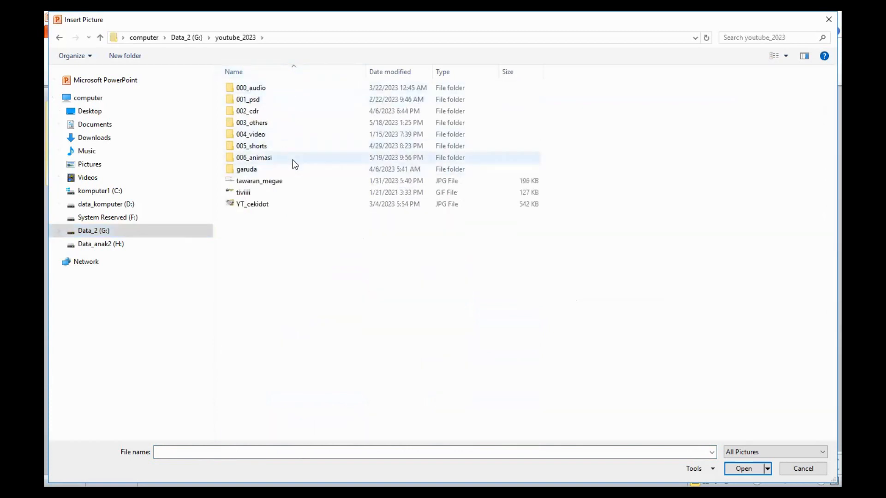
{"action": "double_click", "coordinate": [297, 161]}
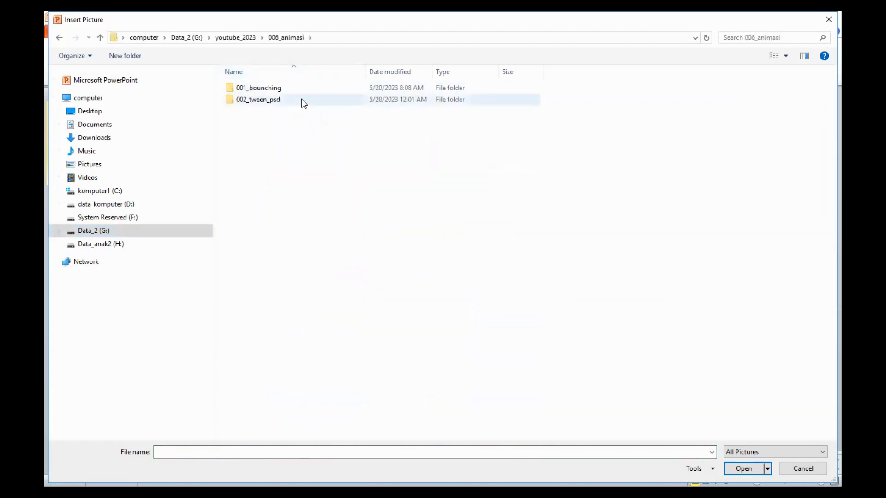
{"action": "double_click", "coordinate": [301, 99]}
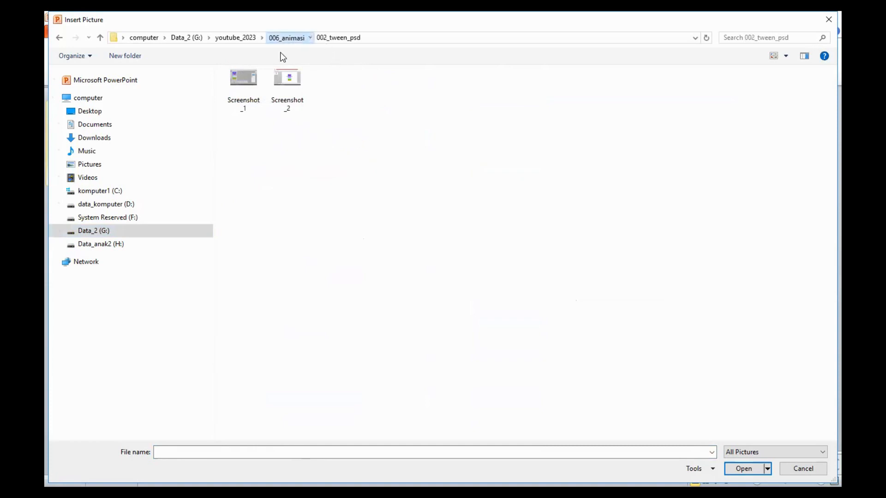
{"action": "left_click", "coordinate": [286, 38]}
{"action": "double_click", "coordinate": [260, 89]}
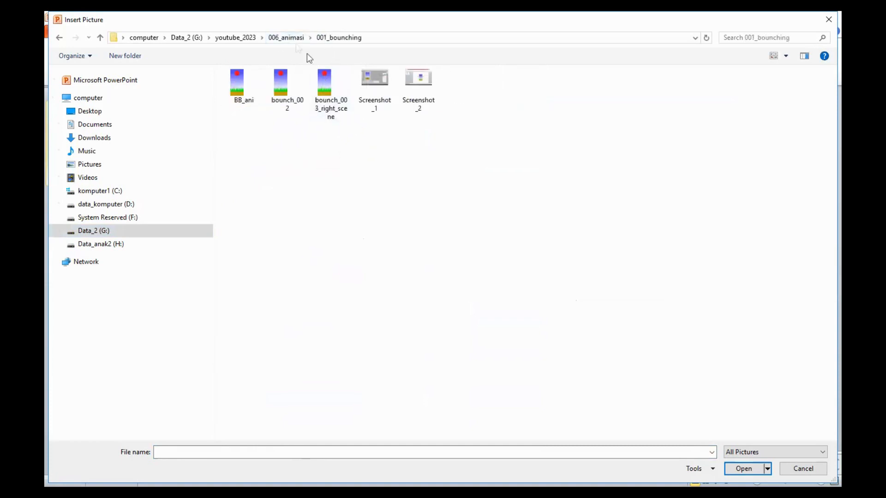
{"action": "left_click", "coordinate": [282, 37]}
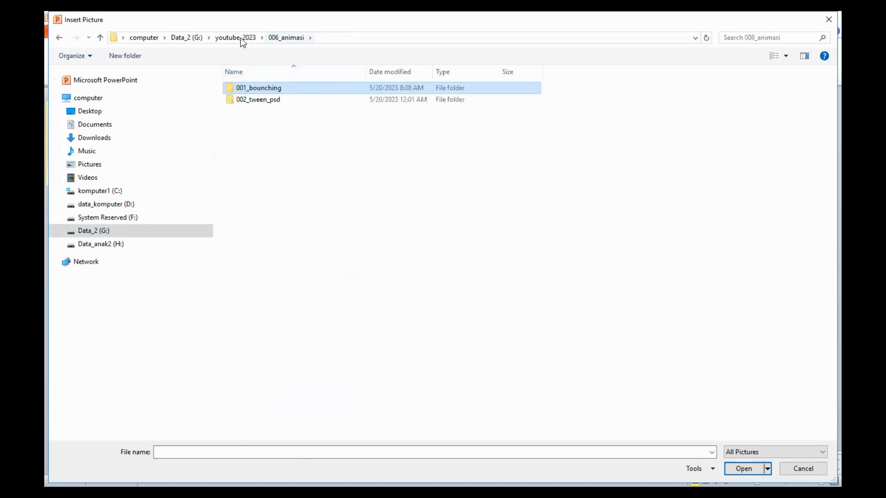
{"action": "key", "text": "alt+Up"}
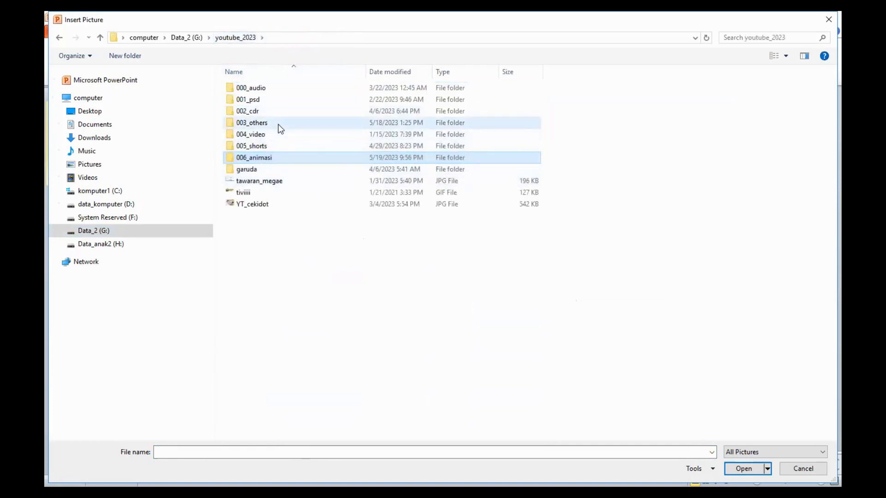
{"action": "double_click", "coordinate": [280, 127]}
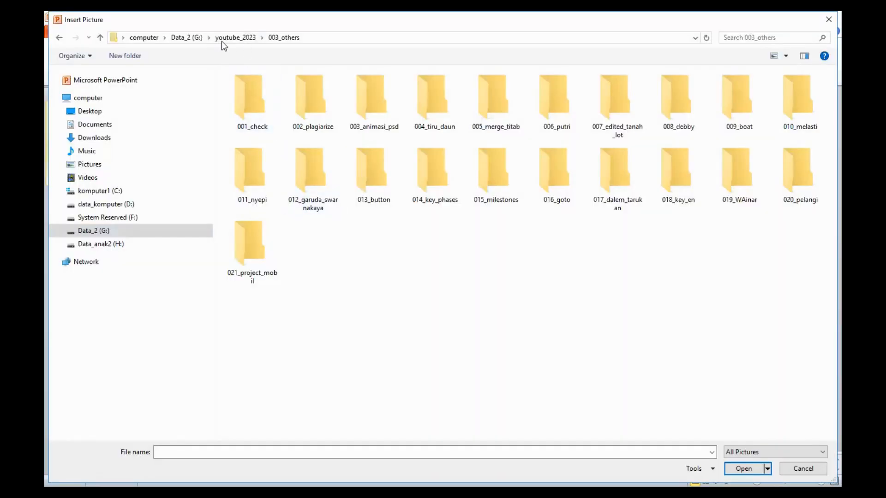
{"action": "left_click", "coordinate": [221, 39]}
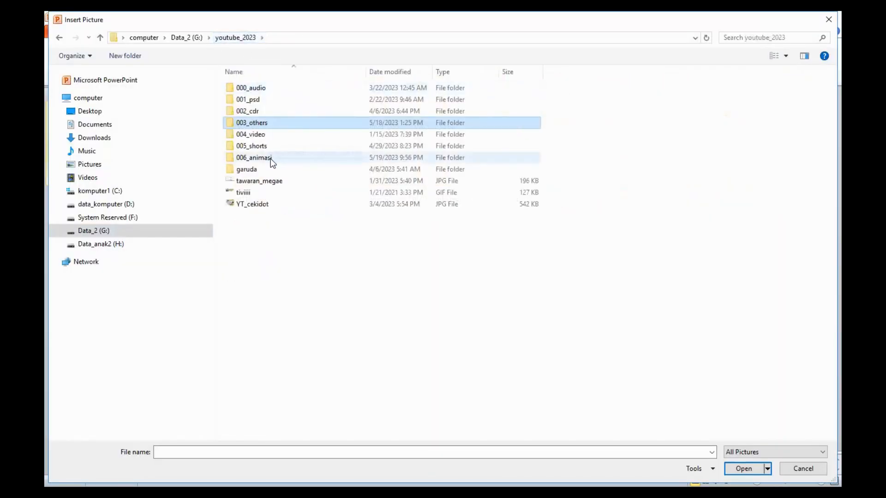
{"action": "double_click", "coordinate": [270, 157]}
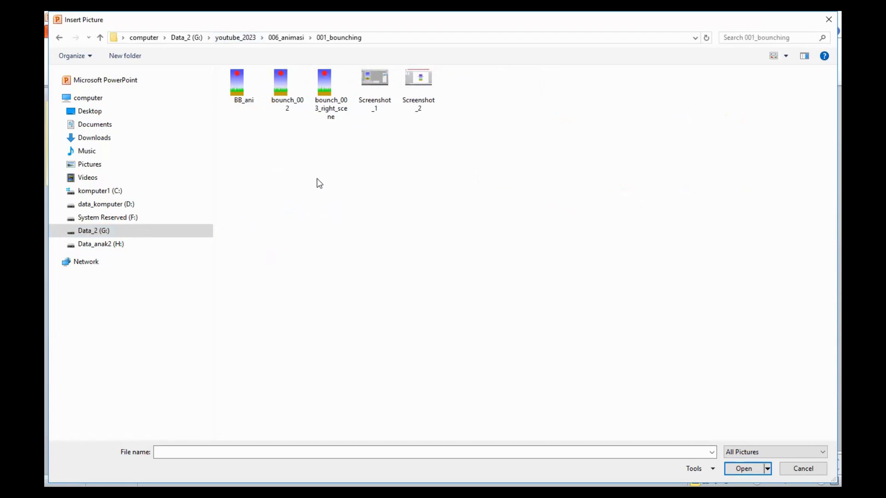
Step: Insert the bounch_003_right_scene picture into the slide and start the slide show to play it
{"action": "left_click", "coordinate": [331, 111]}
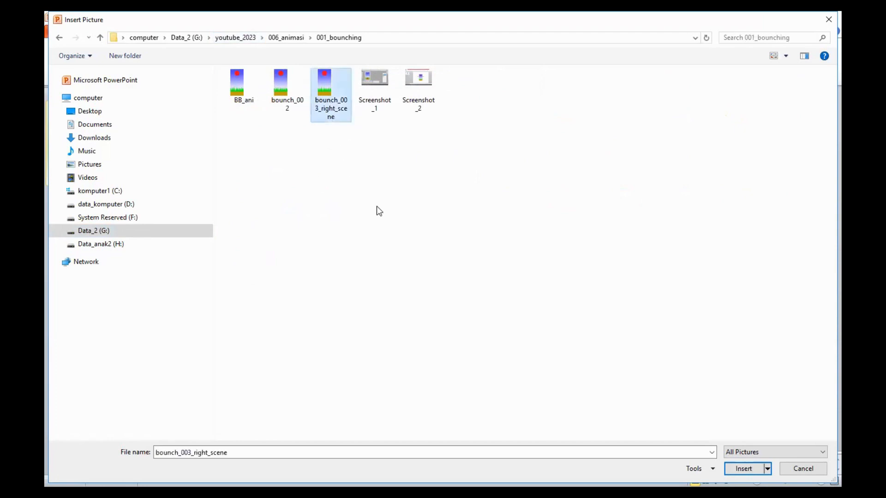
{"action": "left_click", "coordinate": [737, 469]}
{"action": "left_click", "coordinate": [687, 378]}
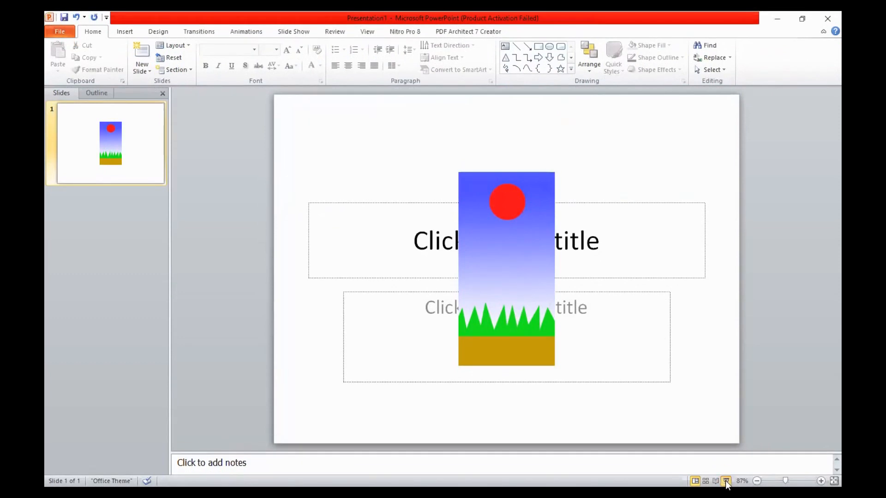
{"action": "key", "text": "F5"}
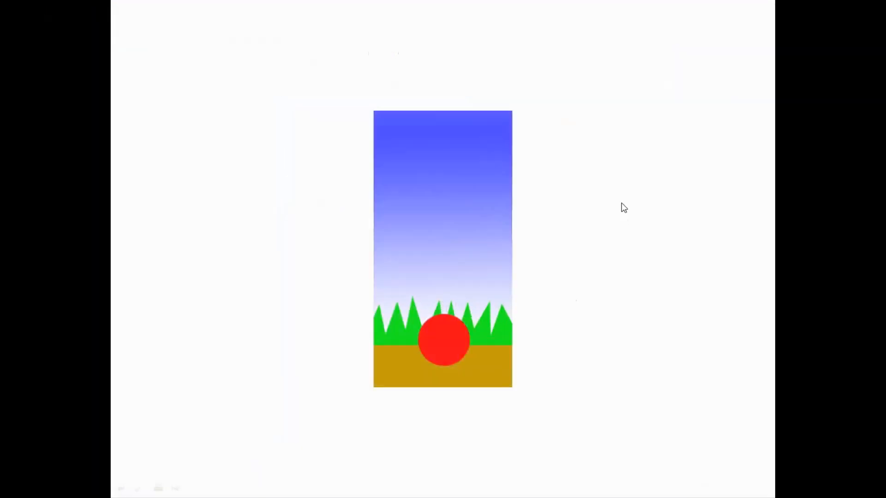